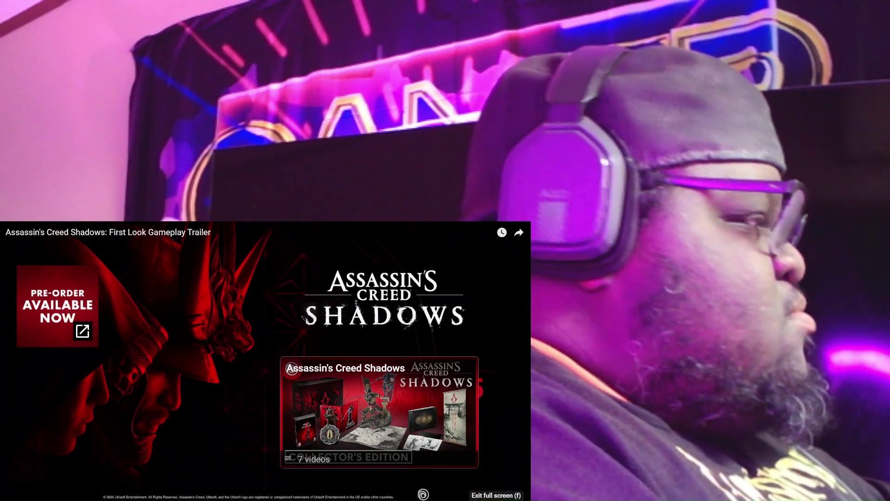
pyautogui.click(516, 493)
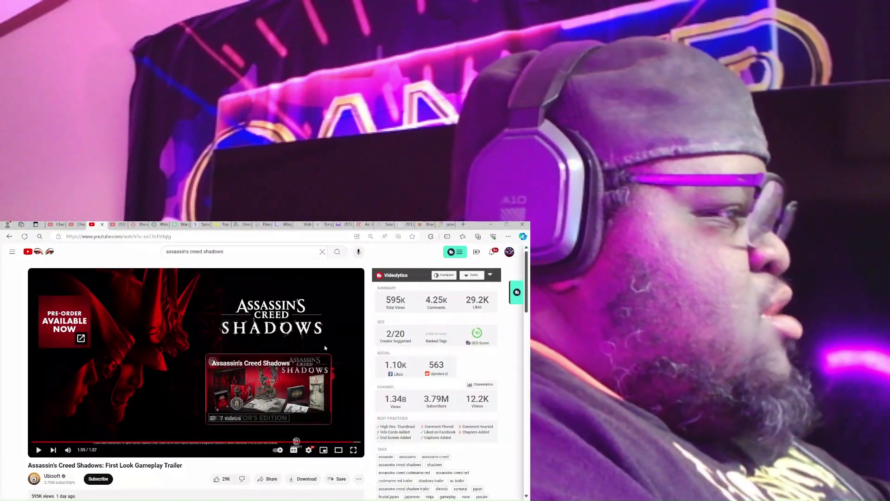